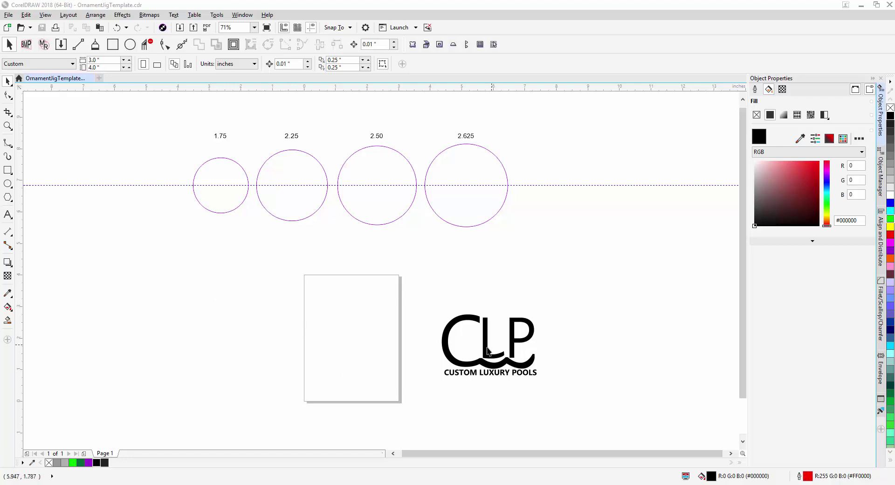
Step: Scale the CLP logo to about 68.9% and fit it inside the 2.625 circle
left_click_drag(485, 347, 480, 278)
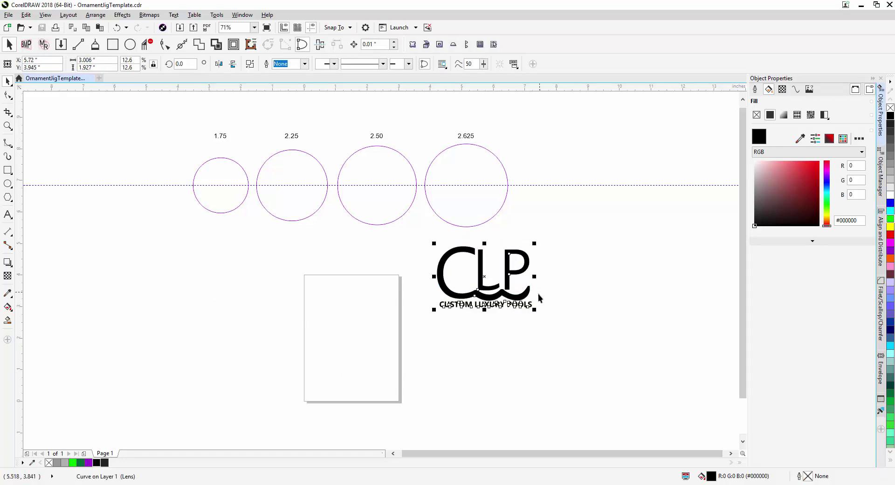
left_click_drag(533, 310, 515, 291)
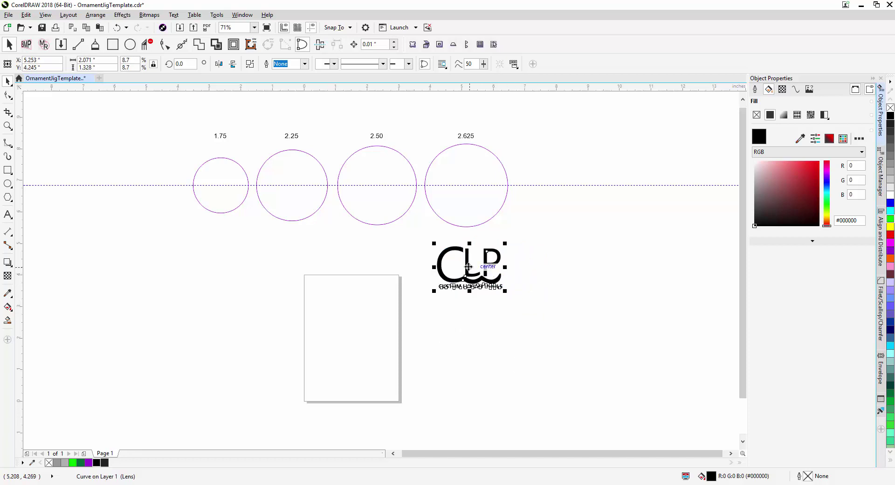
left_click_drag(472, 267, 469, 189)
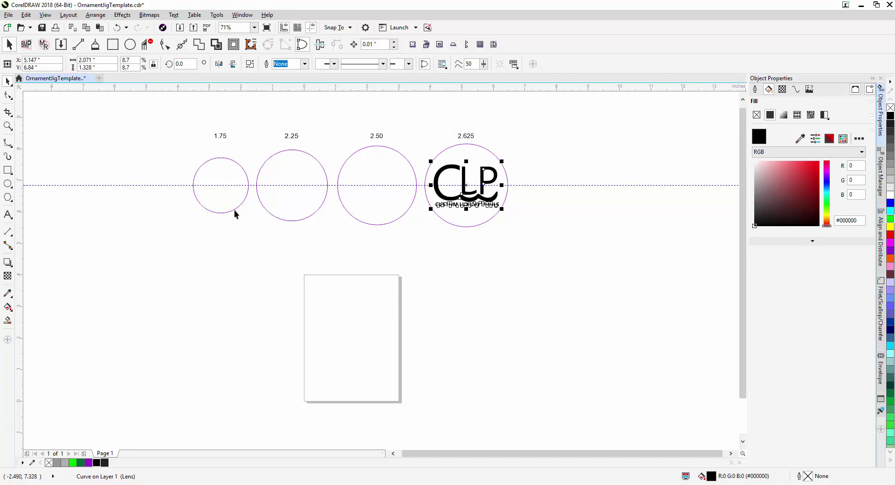
left_click(508, 245)
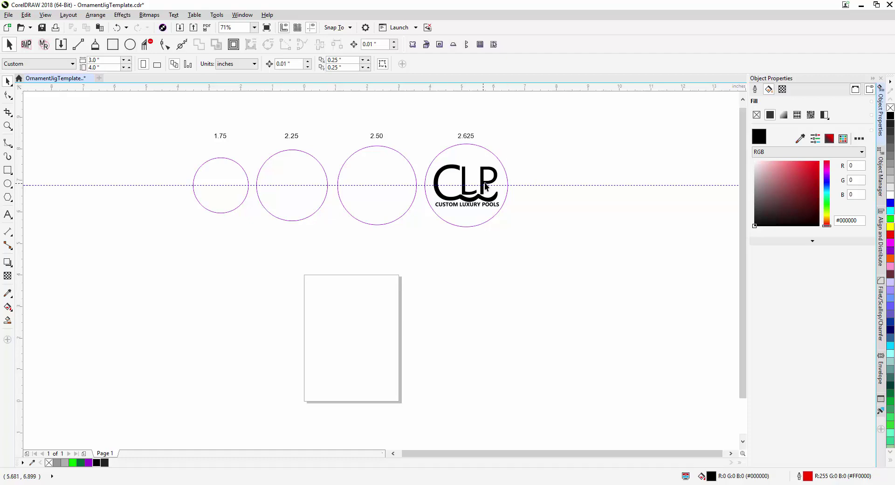
Step: Scale the CLP logo down to 1.826 × 1.171 in, centred in the 2.625 circle
scroll(515, 171, "up", 3)
left_click_drag(483, 175, 487, 277)
left_click(433, 257)
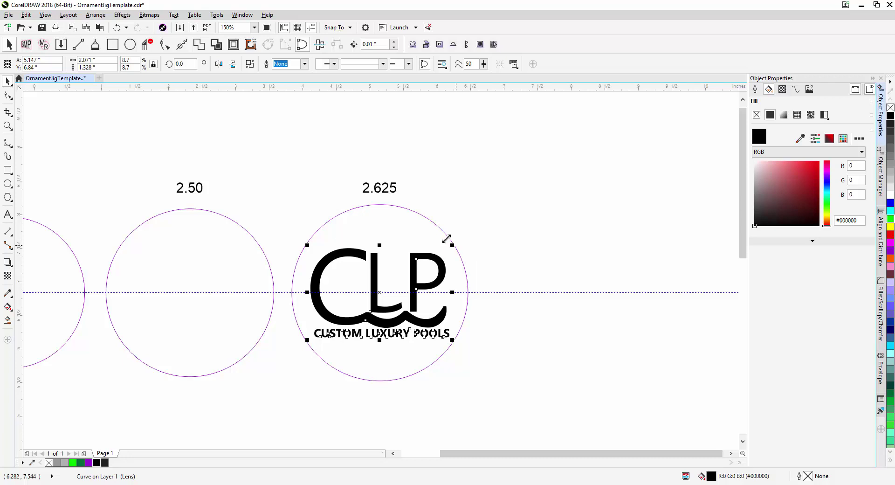
left_click_drag(454, 242, 452, 247)
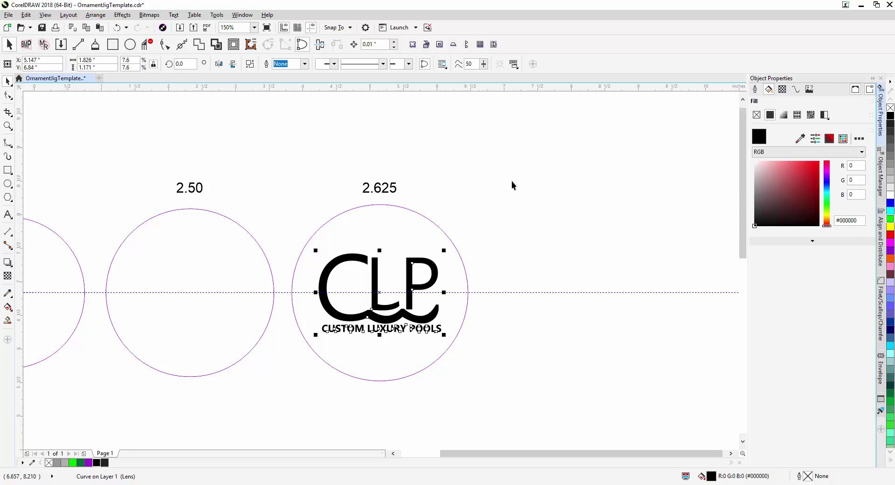
Step: Scale the logo to 1.653 × 1.06 in and turn off its Lock Ratio
left_click(289, 251)
left_click(436, 267)
left_click_drag(447, 252, 440, 255)
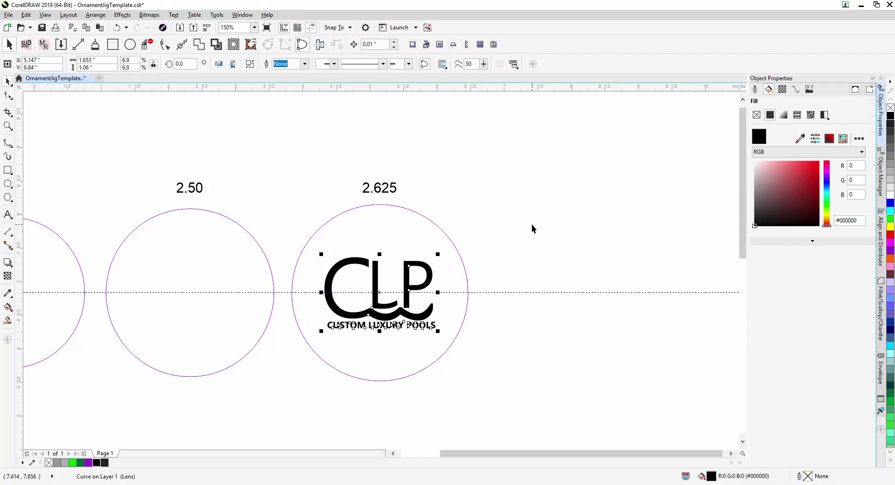
left_click_drag(515, 219, 526, 167)
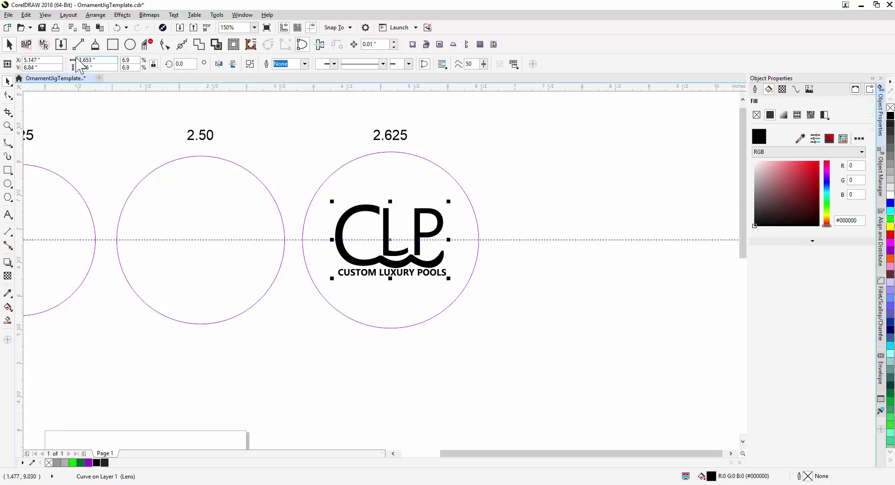
left_click(154, 65)
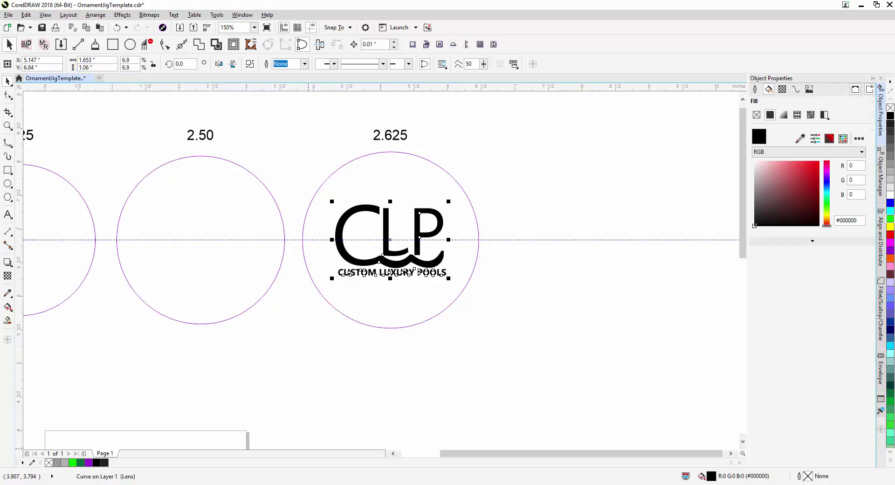
Step: Enter 1.653 as the 2.625 row's desired width in Excel F15, giving 1.72 adjusted size
key("alt+Tab")
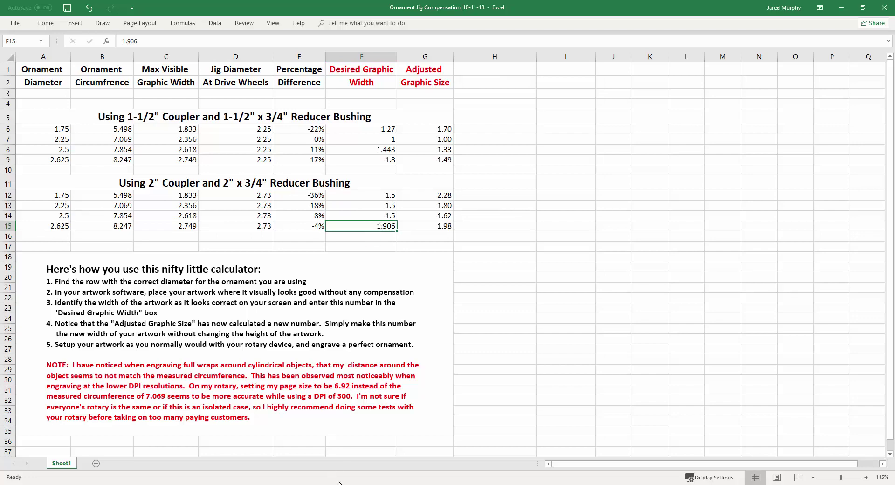
key("alt+Tab")
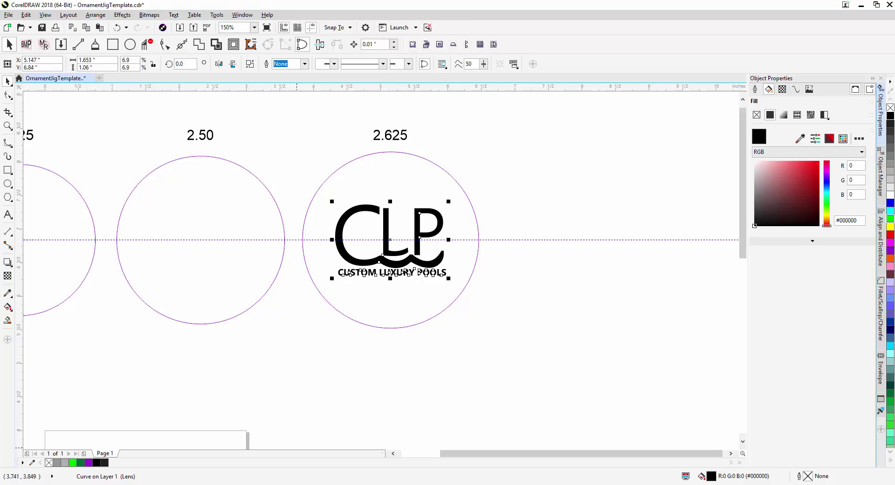
key("alt+Tab")
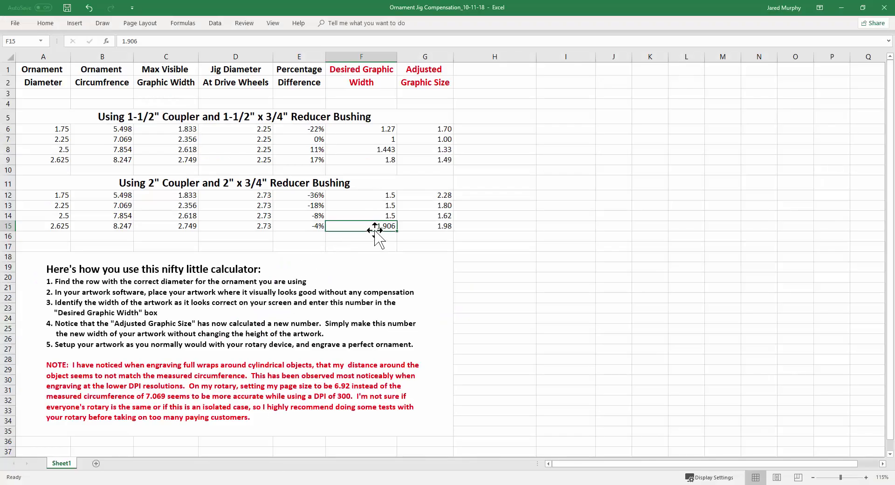
type("1")
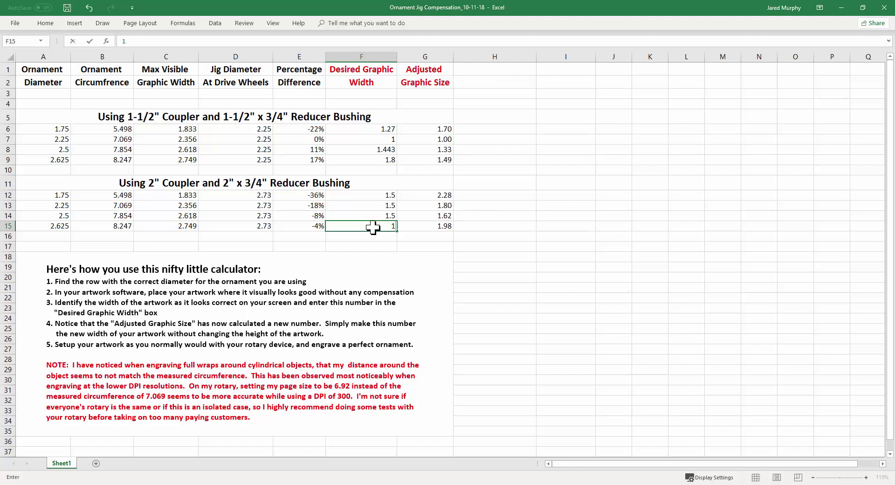
type(".653")
left_click(481, 227)
left_click(447, 227)
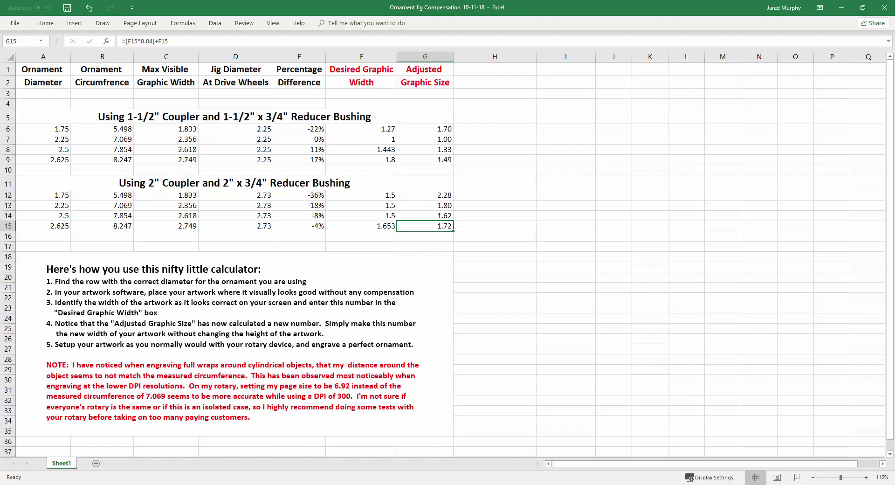
Step: Set the logo's width to 1.72 in, keeping its 1.06 in height
key("alt+Tab")
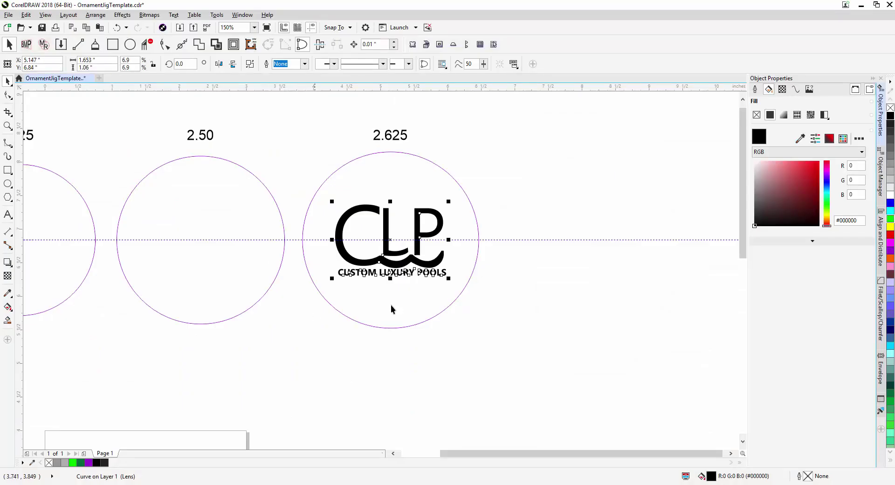
left_click(96, 59)
type("1.")
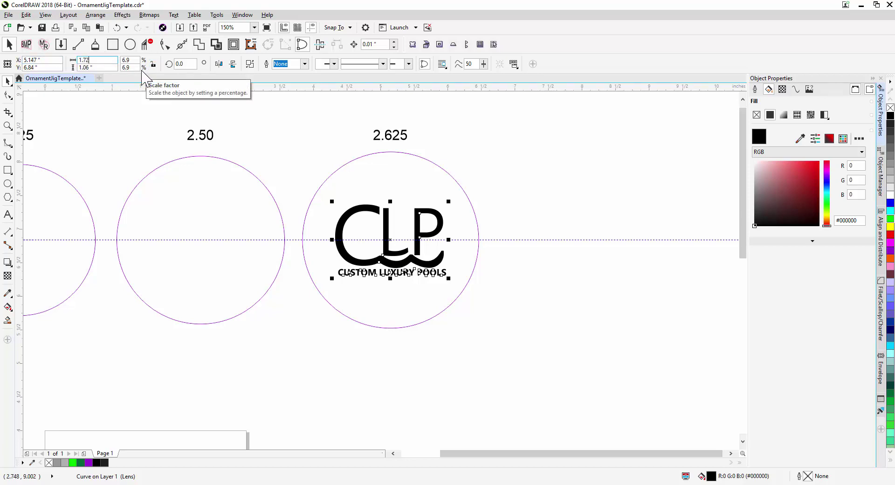
type("72")
key("Return")
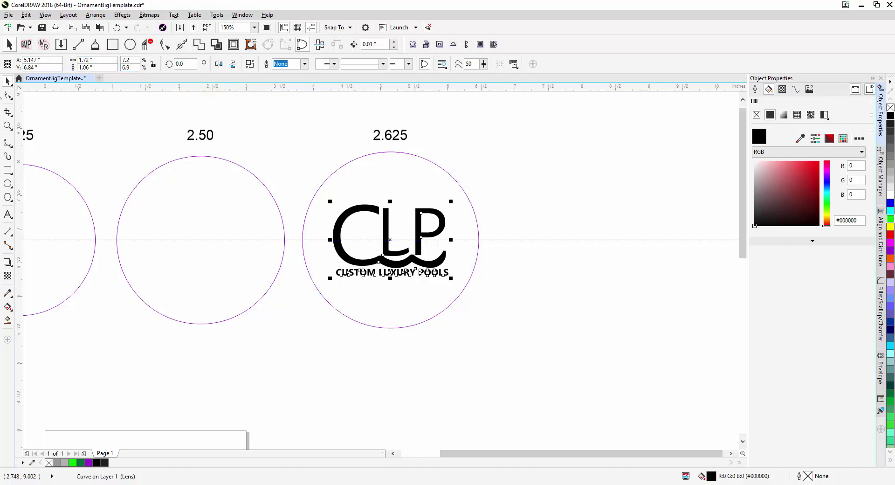
left_click(539, 139)
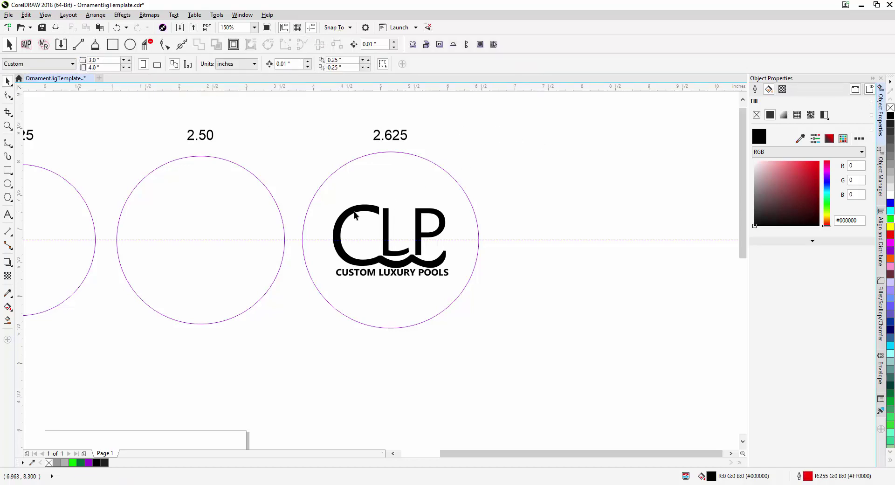
scroll(354, 211, "left", 3)
left_click_drag(98, 169, 205, 194)
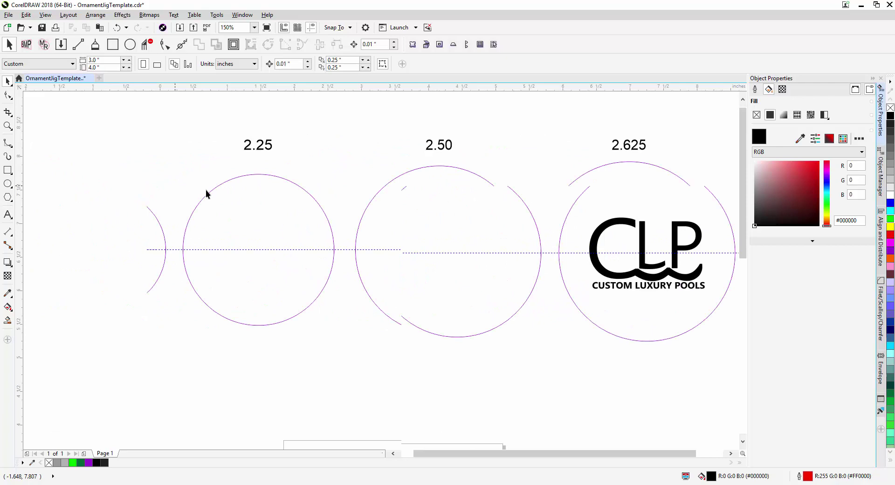
left_click_drag(394, 219, 307, 228)
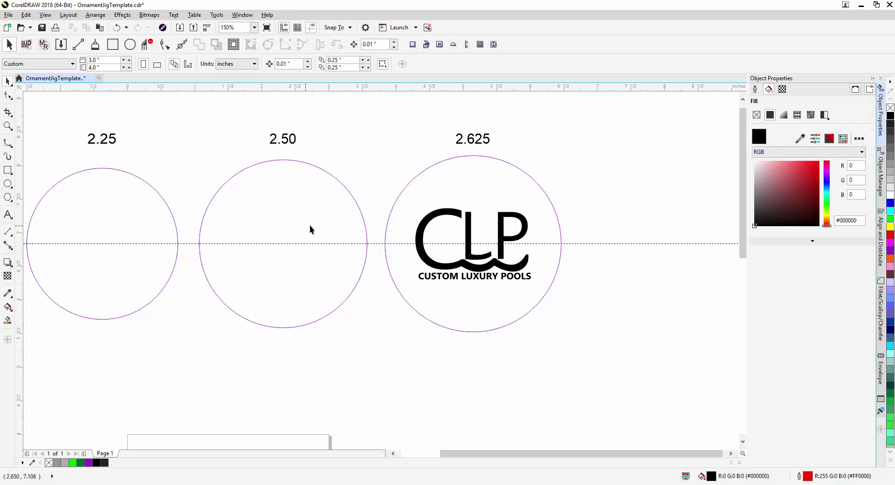
Step: Move the CLP logo onto the 3.0 × 4.0 page and fill it 30% gray
scroll(310, 225, "right", 3)
scroll(412, 306, "down", 2)
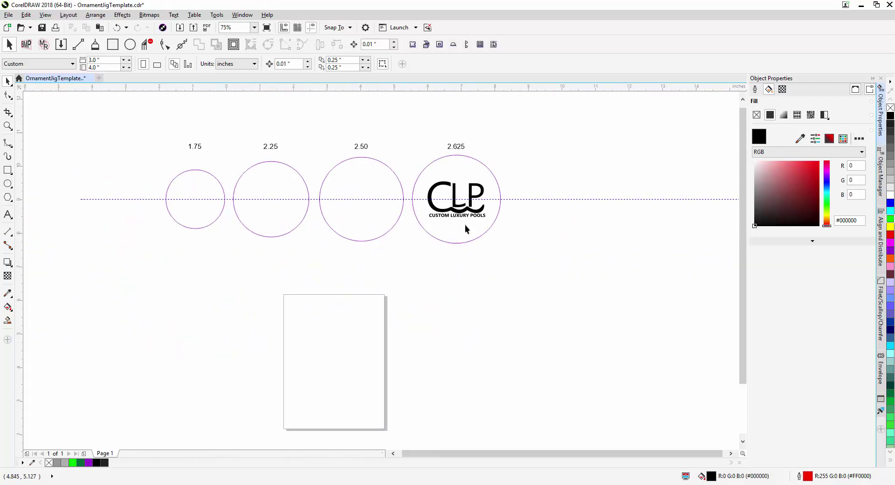
left_click_drag(481, 196, 362, 354)
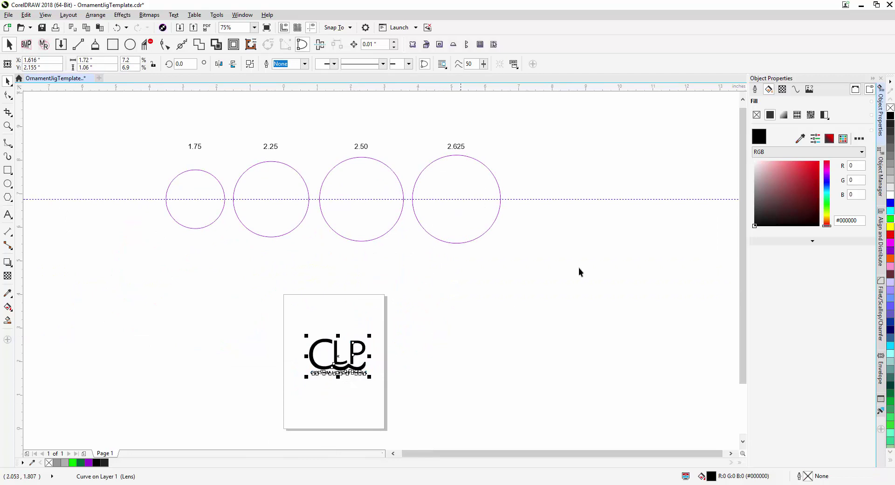
left_click(890, 170)
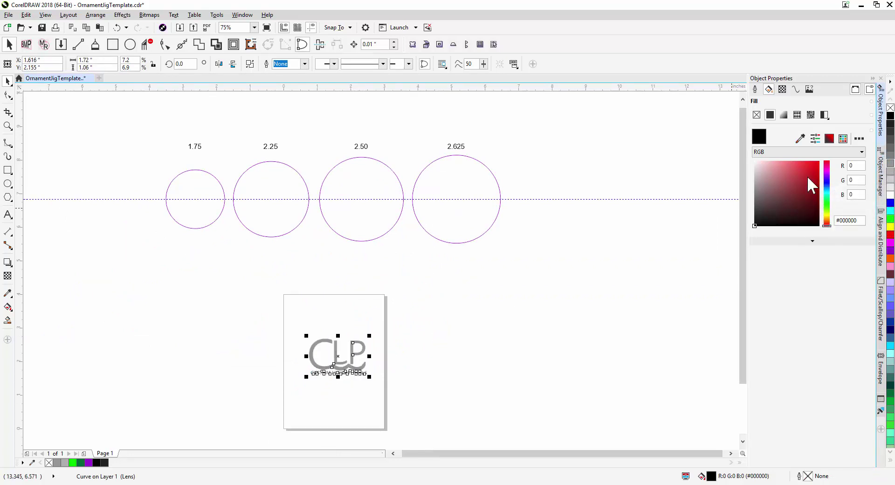
Step: Centre the gray logo on the page and rotate it 90°
left_click(419, 372)
left_click(362, 351)
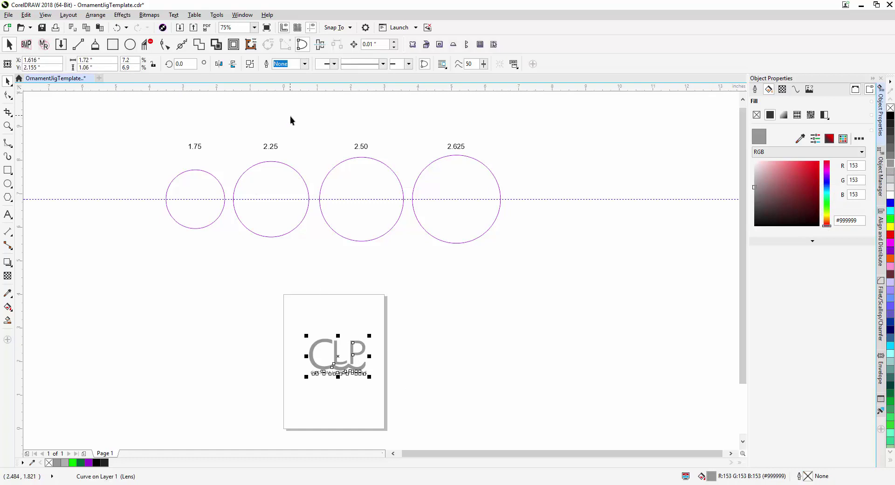
key("p")
left_click(178, 64)
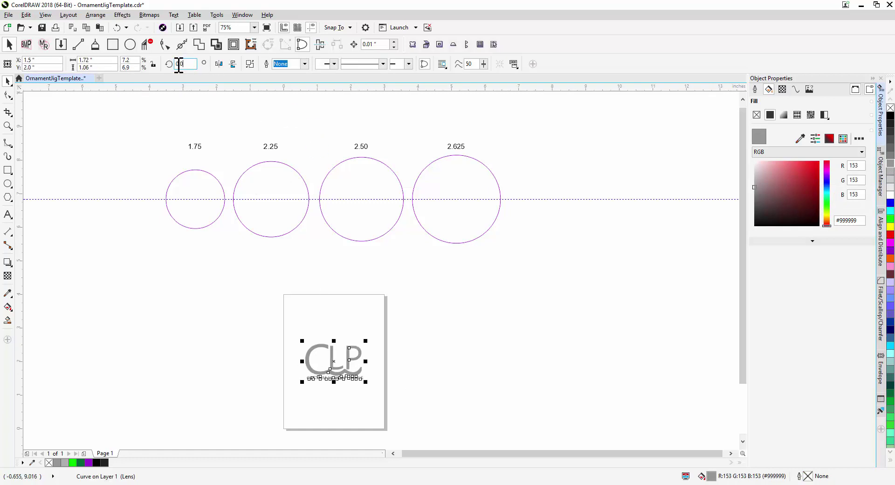
type("90")
key("Return")
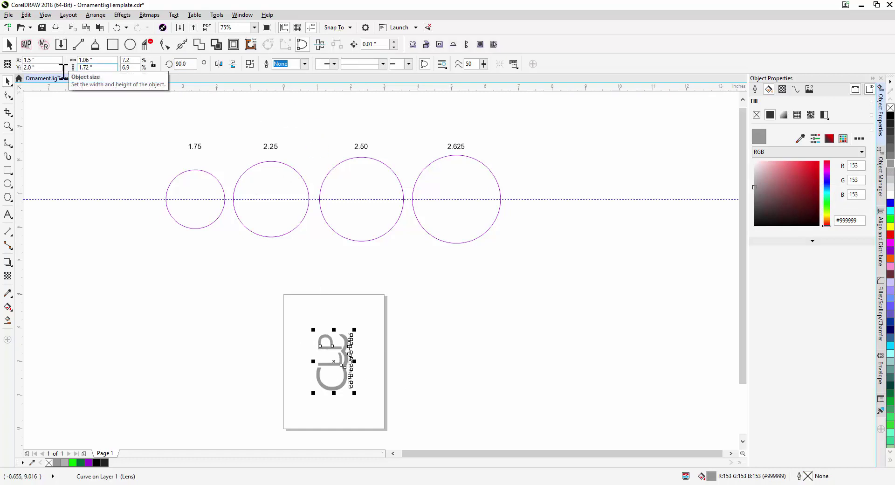
left_click(364, 352)
scroll(354, 328, "down", 1)
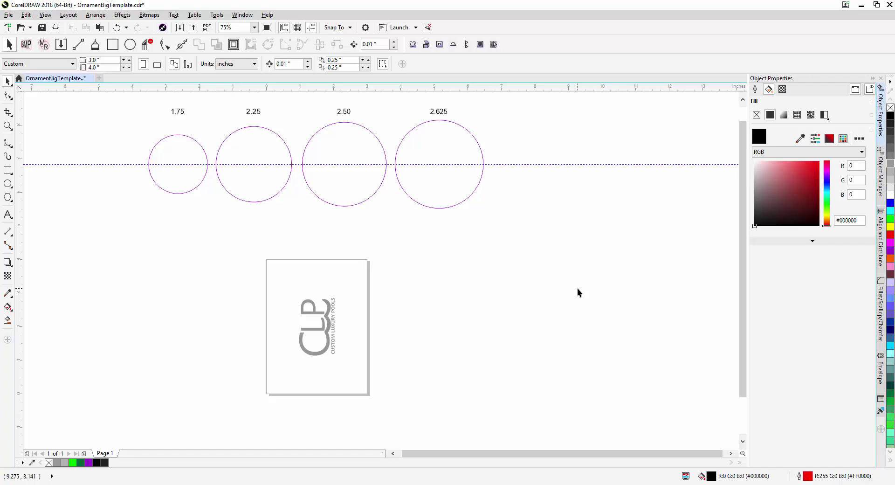
left_click_drag(463, 266, 474, 287)
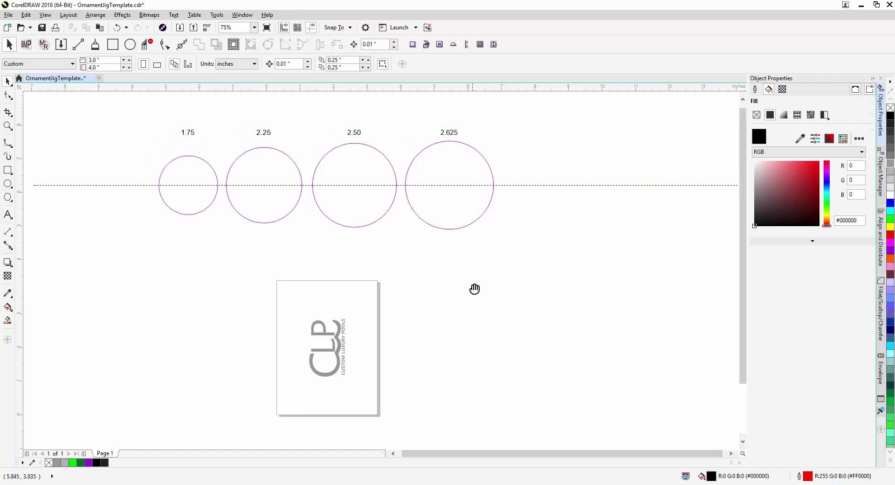